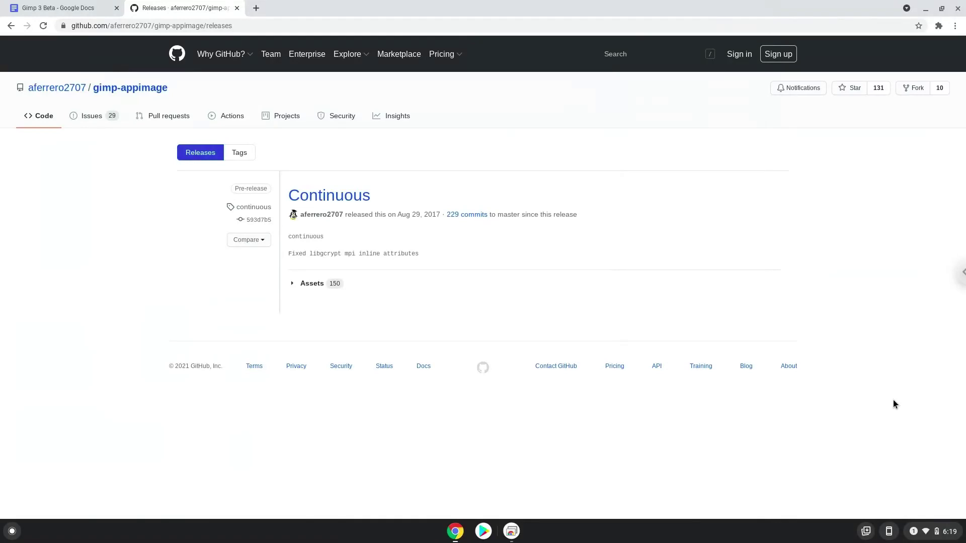
Step: Open Chrome OS Settings through the gear icon in the quick settings panel
{"action": "left_click", "coordinate": [934, 533]}
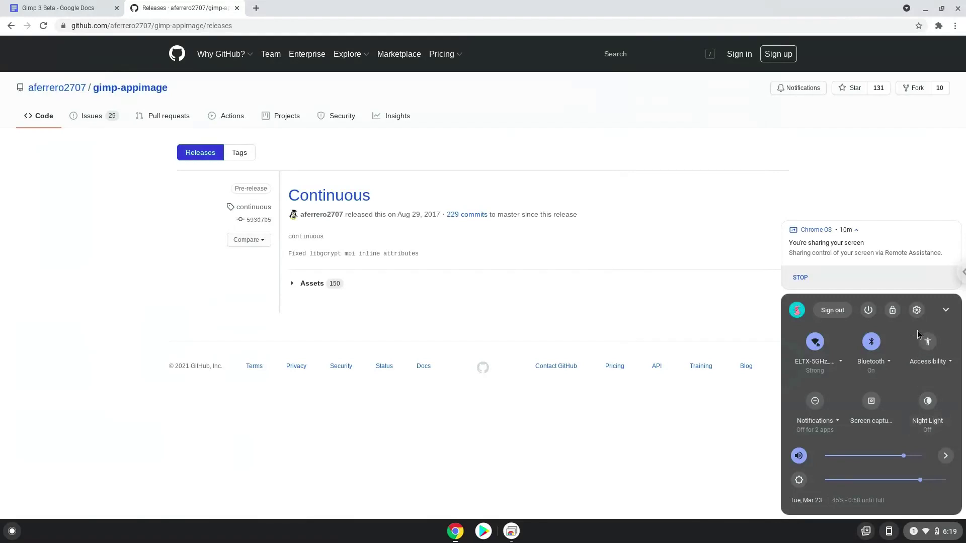
{"action": "left_click", "coordinate": [917, 309]}
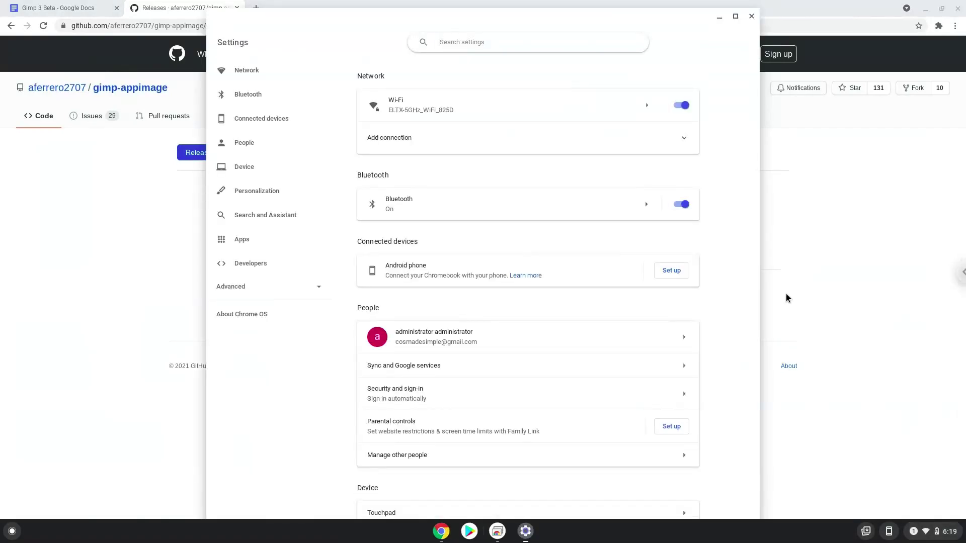
Step: Turn on and install the Linux development environment from Developers, then close its terminal
{"action": "left_click", "coordinate": [296, 267]}
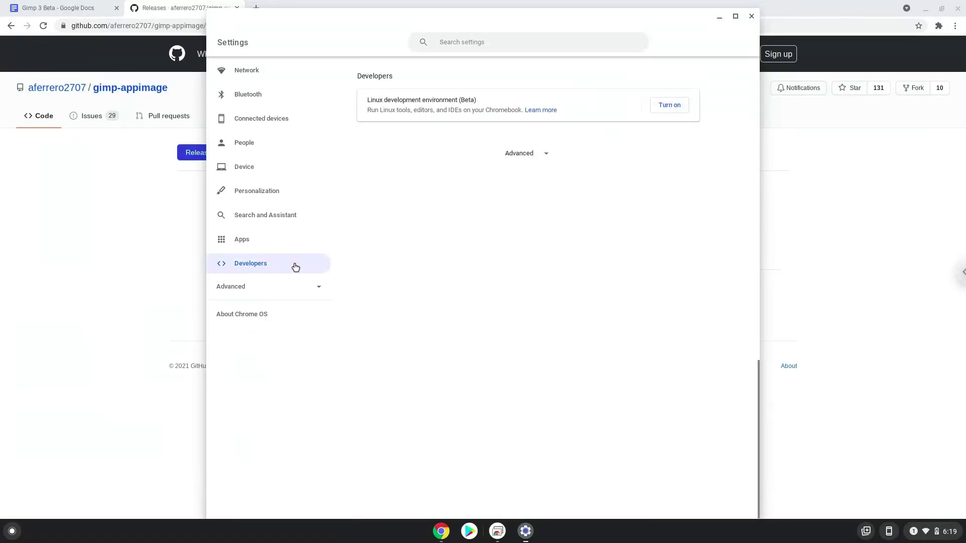
{"action": "left_click", "coordinate": [668, 106]}
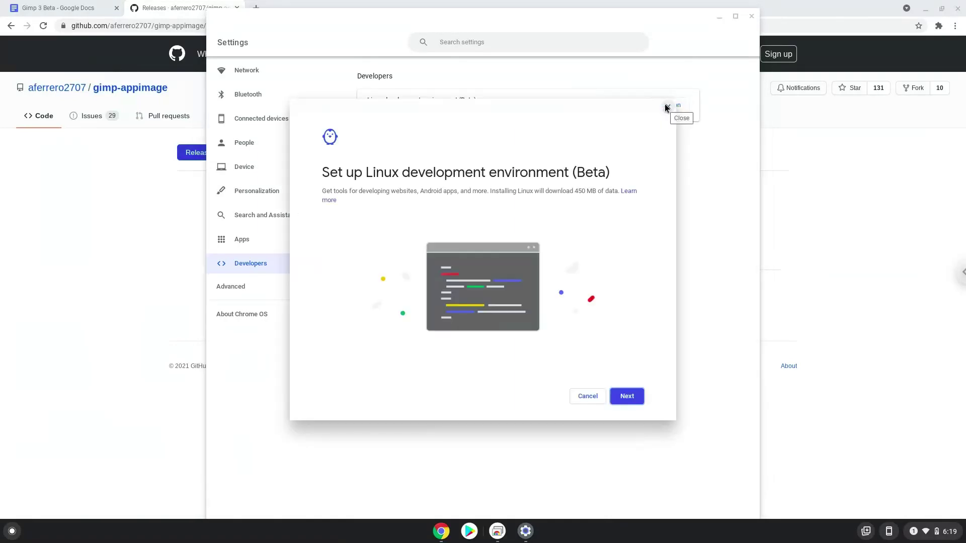
{"action": "left_click", "coordinate": [627, 396]}
{"action": "left_click", "coordinate": [627, 396]}
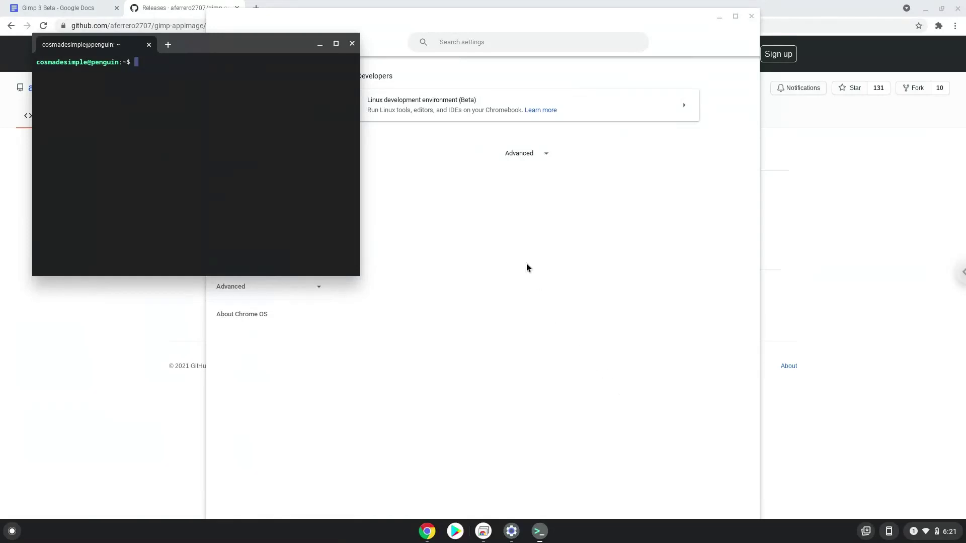
{"action": "left_click", "coordinate": [352, 44]}
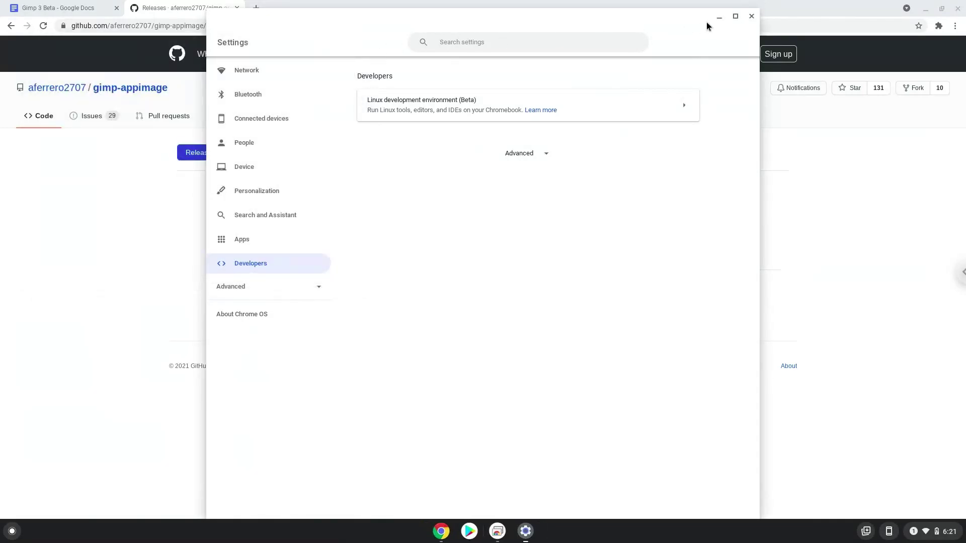
Step: Close Settings, expand the Continuous release's Assets, and scroll to the 2.99.3 AppImage rows
{"action": "left_click", "coordinate": [752, 17]}
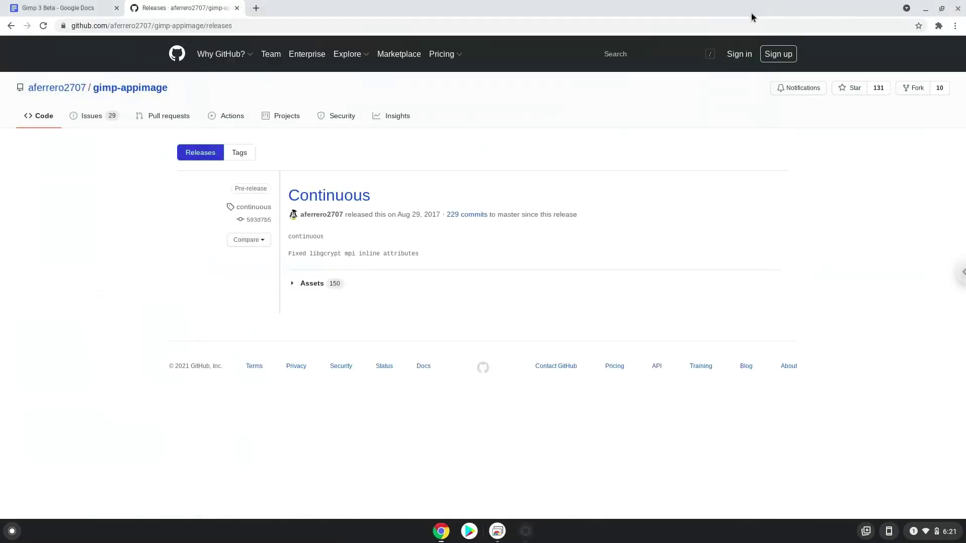
{"action": "left_click", "coordinate": [319, 285]}
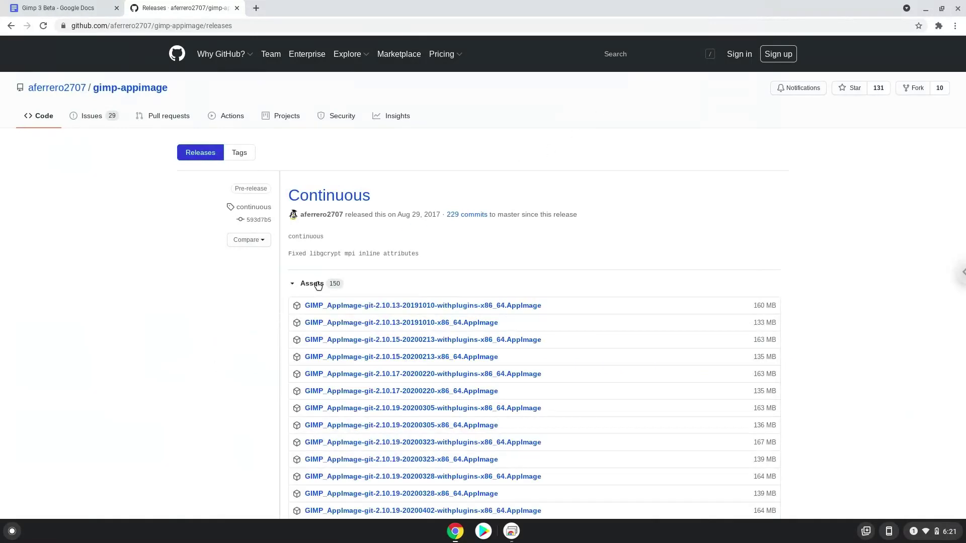
{"action": "scroll", "coordinate": [318, 285], "scroll_direction": "down", "scroll_amount": 8}
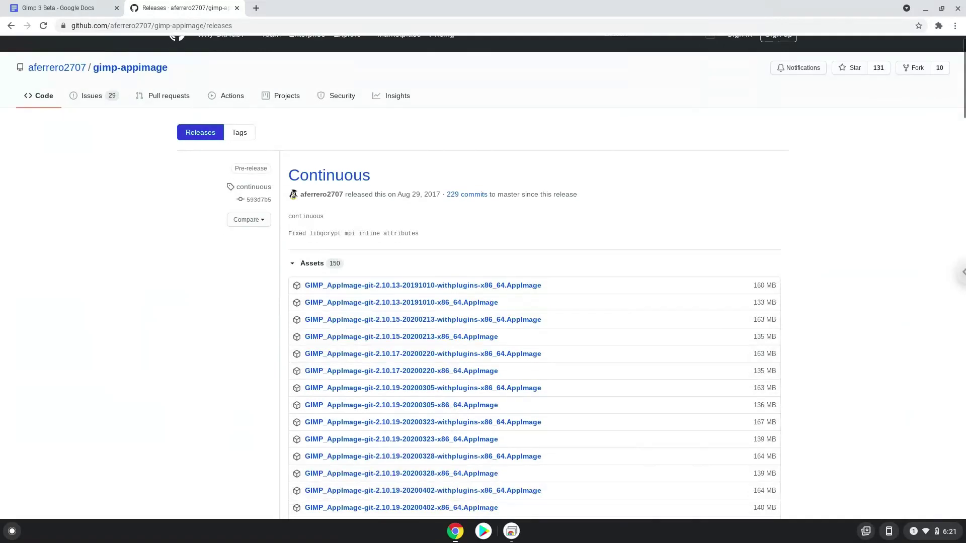
{"action": "scroll", "coordinate": [535, 276], "scroll_direction": "down", "scroll_amount": 20}
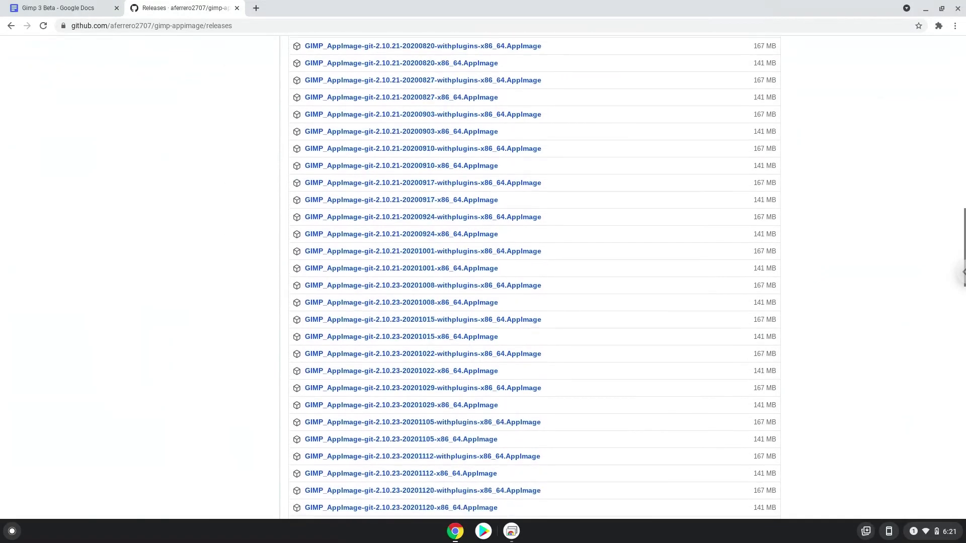
{"action": "scroll", "coordinate": [535, 278], "scroll_direction": "down", "scroll_amount": 1}
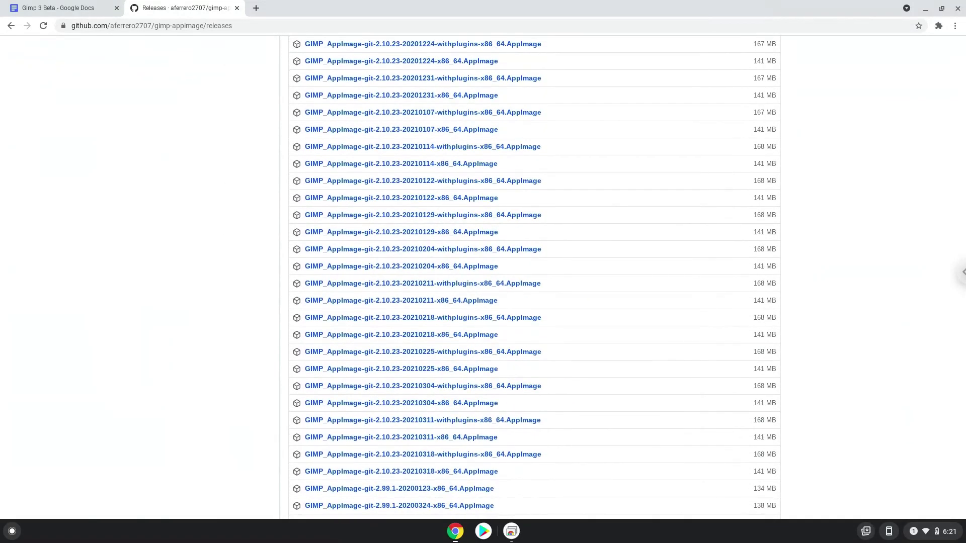
{"action": "scroll", "coordinate": [535, 278], "scroll_direction": "down", "scroll_amount": 1}
{"action": "scroll", "coordinate": [535, 277], "scroll_direction": "down", "scroll_amount": 3}
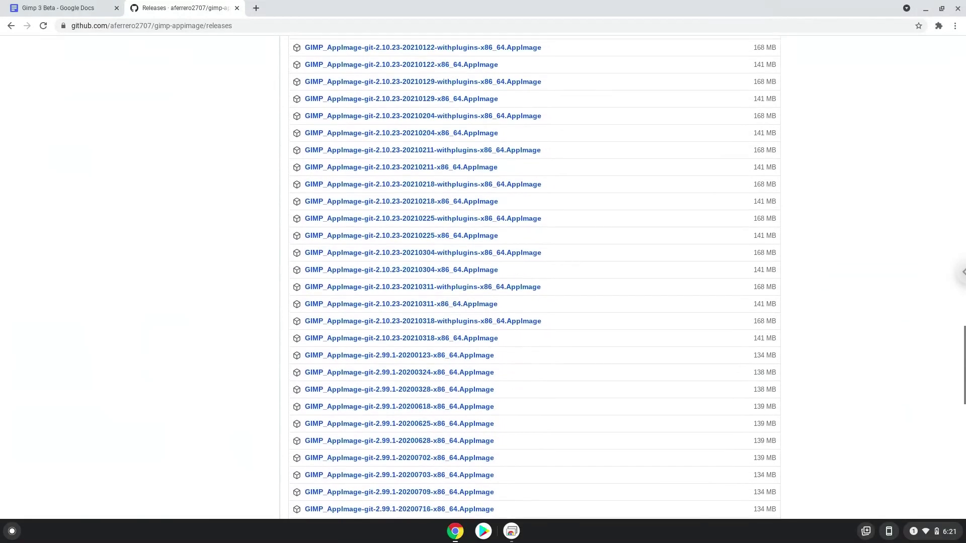
{"action": "scroll", "coordinate": [535, 277], "scroll_direction": "down", "scroll_amount": 3}
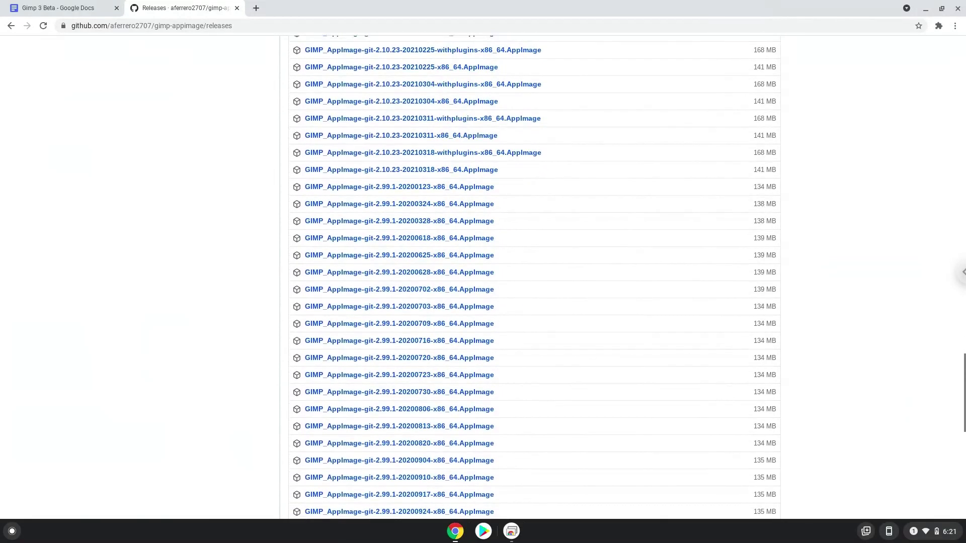
{"action": "scroll", "coordinate": [535, 277], "scroll_direction": "down", "scroll_amount": 2}
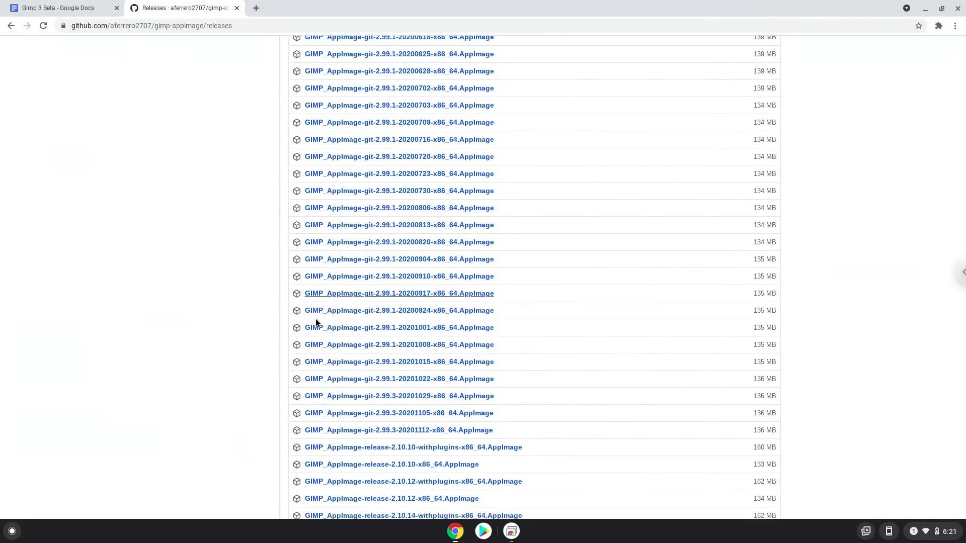
Step: Download GIMP_AppImage-git-2.99.3-20201112-x86_64.AppImage (136 MB) from the release assets
{"action": "left_click", "coordinate": [333, 432]}
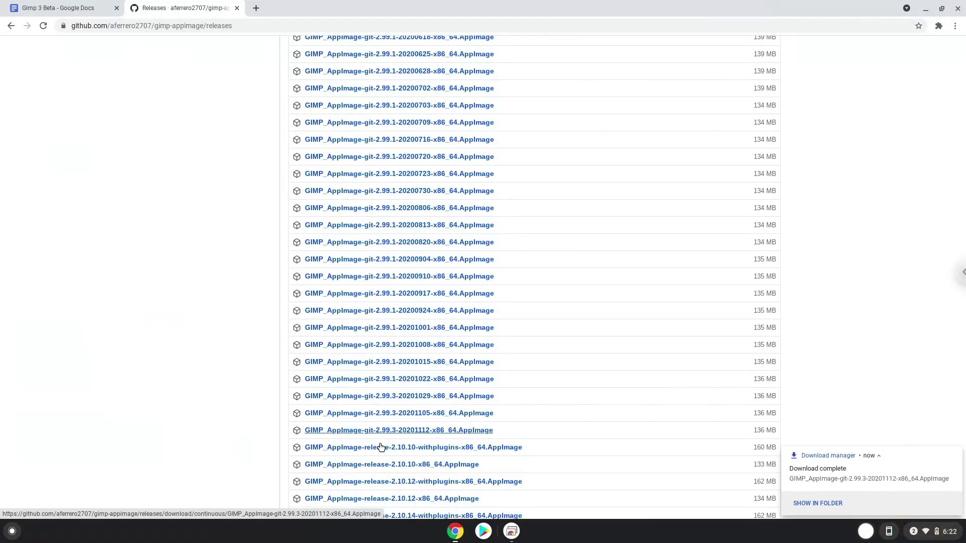
Step: Cut the downloaded GIMP 2.99.3 AppImage from Downloads and paste it into Linux files
{"action": "left_click", "coordinate": [797, 501]}
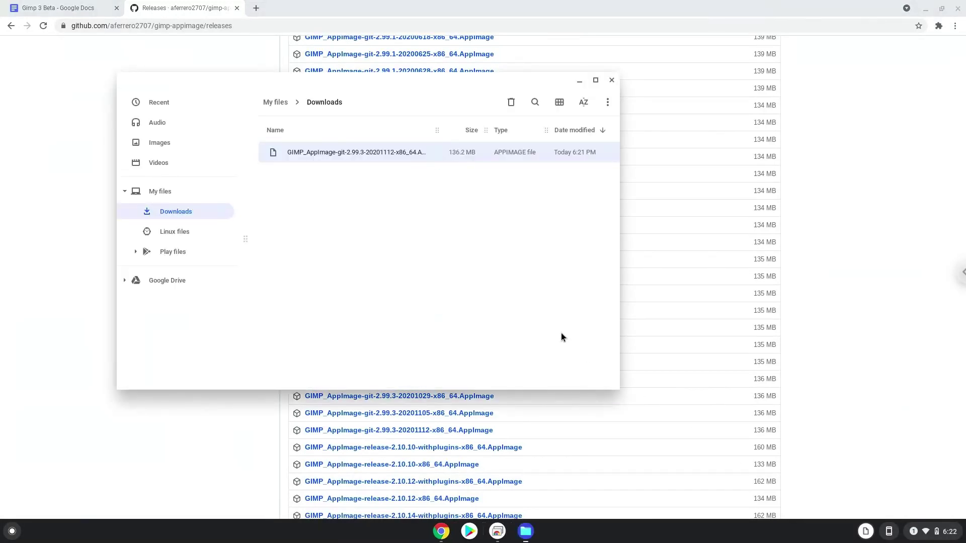
{"action": "right_click", "coordinate": [327, 154]}
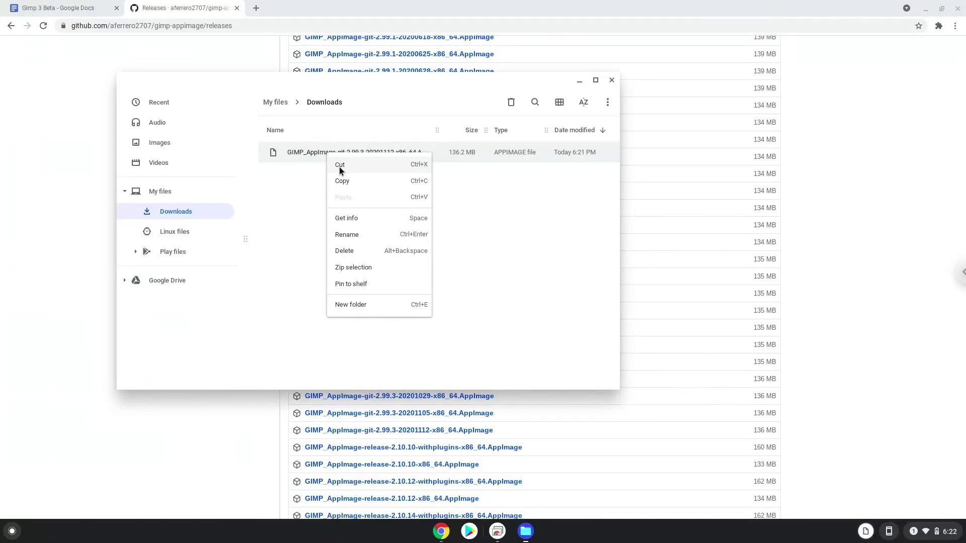
{"action": "left_click", "coordinate": [339, 166]}
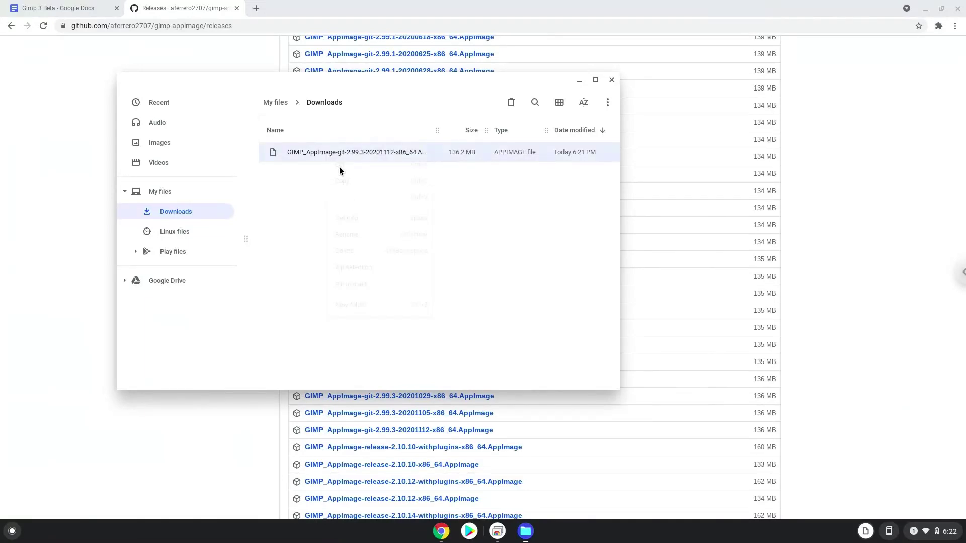
{"action": "left_click", "coordinate": [191, 233]}
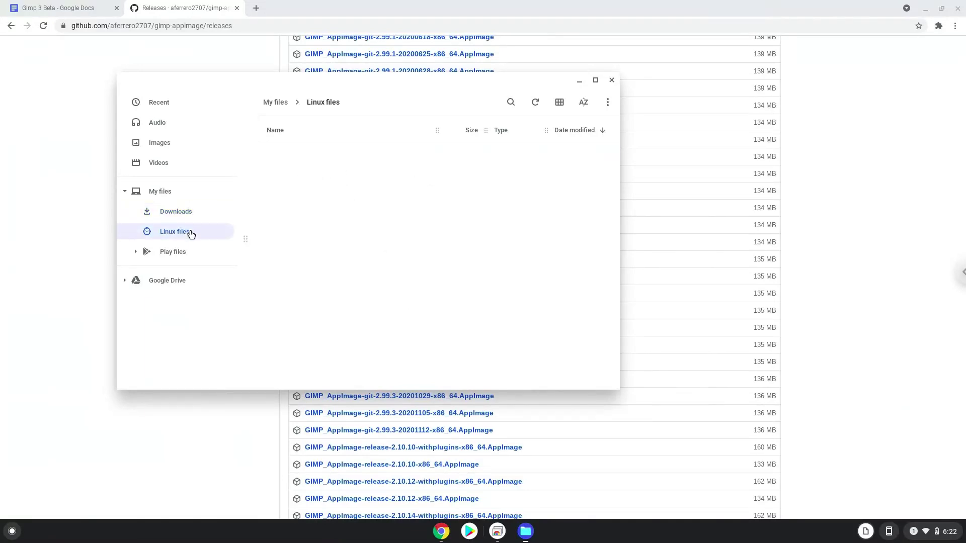
{"action": "right_click", "coordinate": [363, 227]}
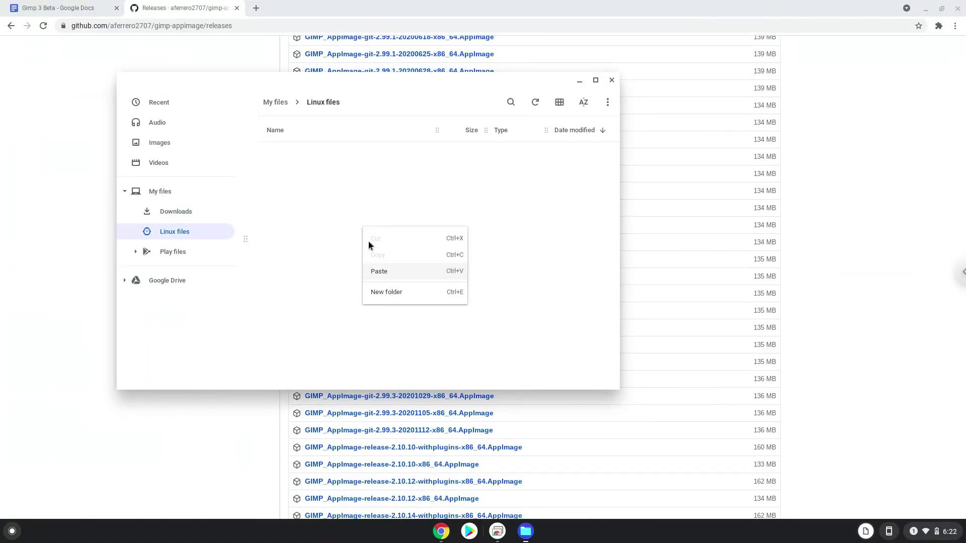
{"action": "left_click", "coordinate": [386, 272]}
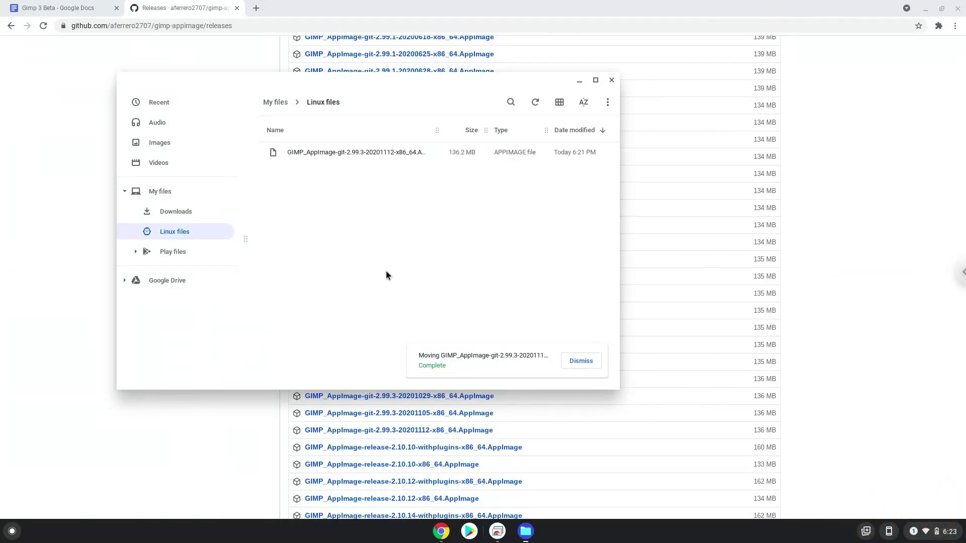
Step: Rename the GIMP AppImage to Gimp.AppImage, then close the Files window
{"action": "right_click", "coordinate": [323, 150]}
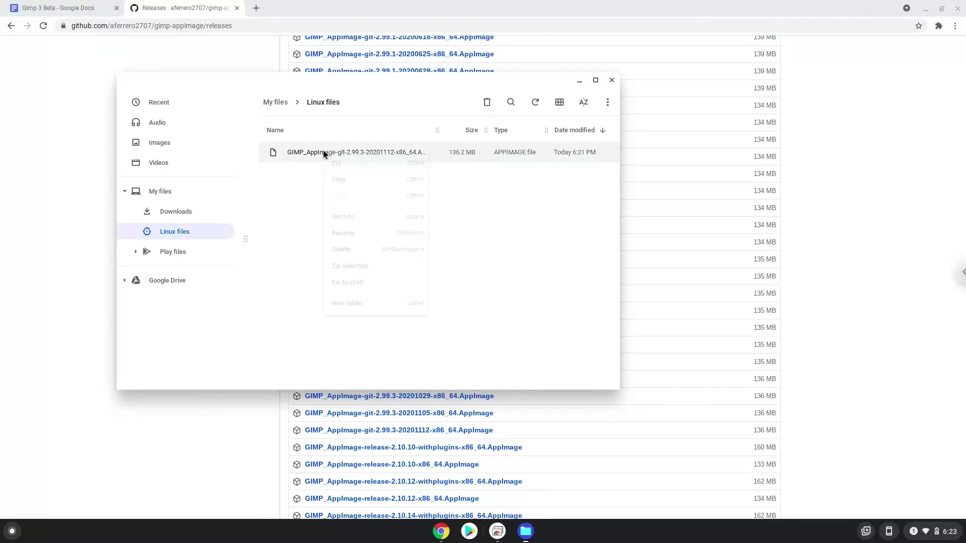
{"action": "left_click", "coordinate": [355, 237]}
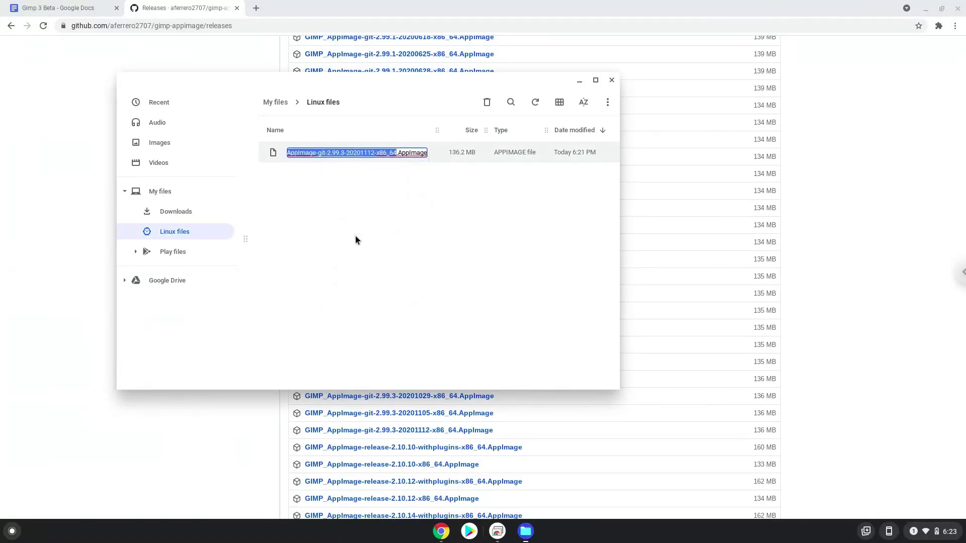
{"action": "type", "text": "Gimp"}
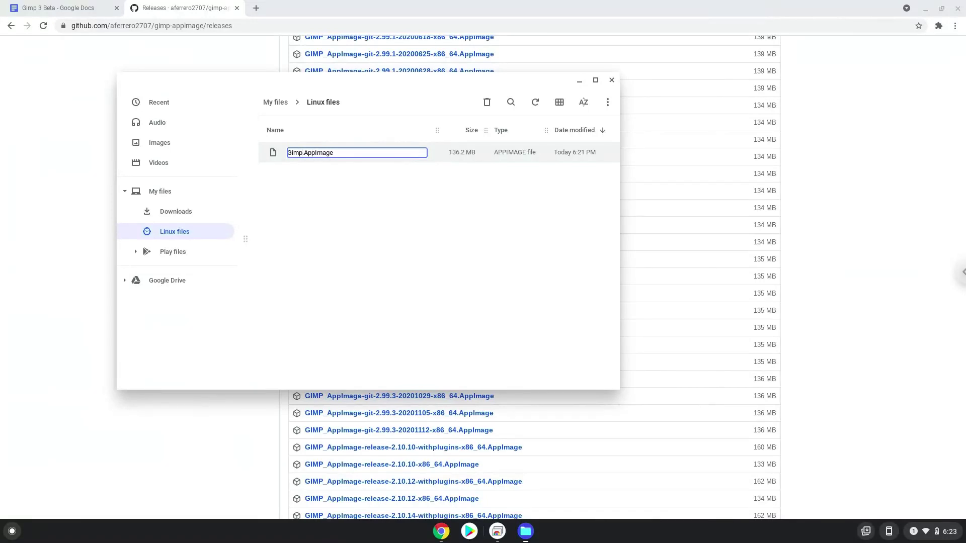
{"action": "key", "text": "Return"}
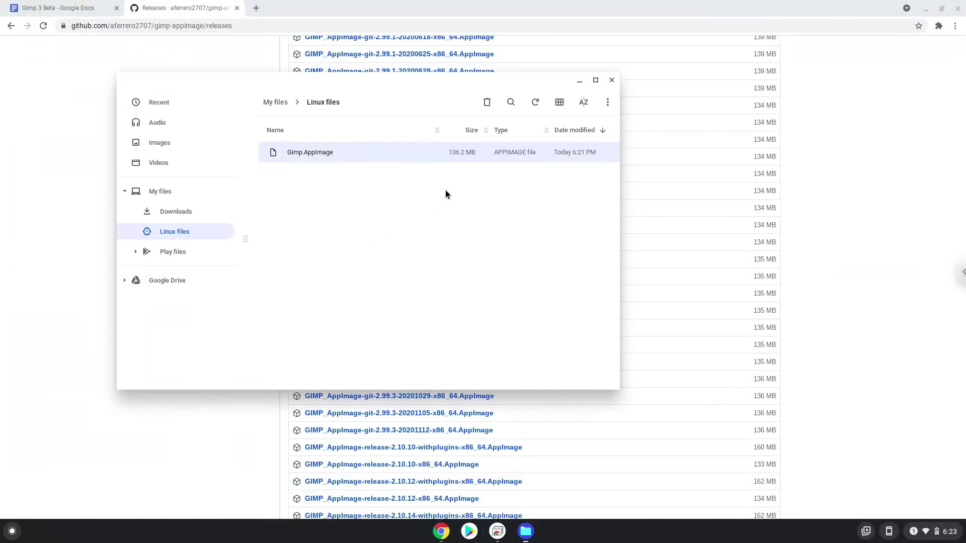
{"action": "left_click", "coordinate": [613, 81]}
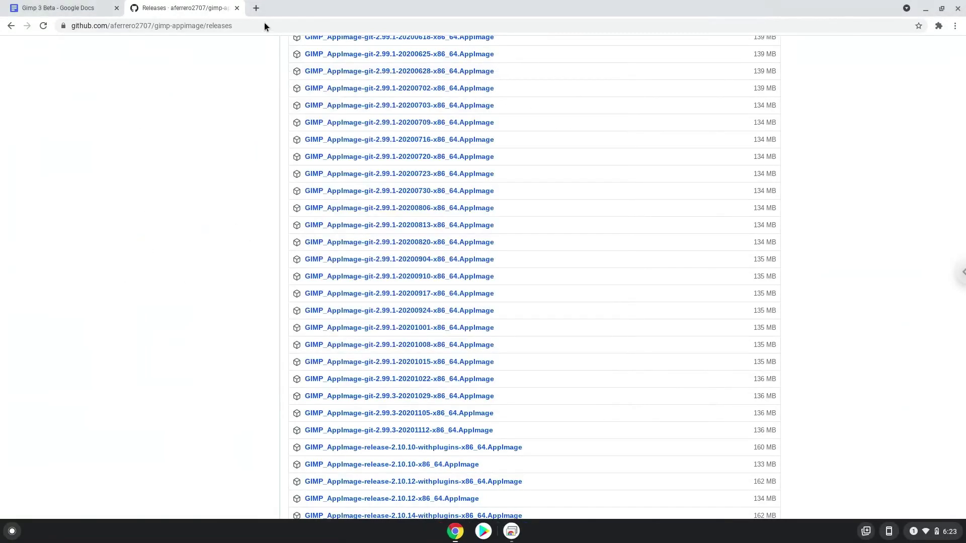
Step: Close the GitHub tab and copy the 'sudo apt update' line from the Gimp 3 Beta doc
{"action": "left_click", "coordinate": [238, 9]}
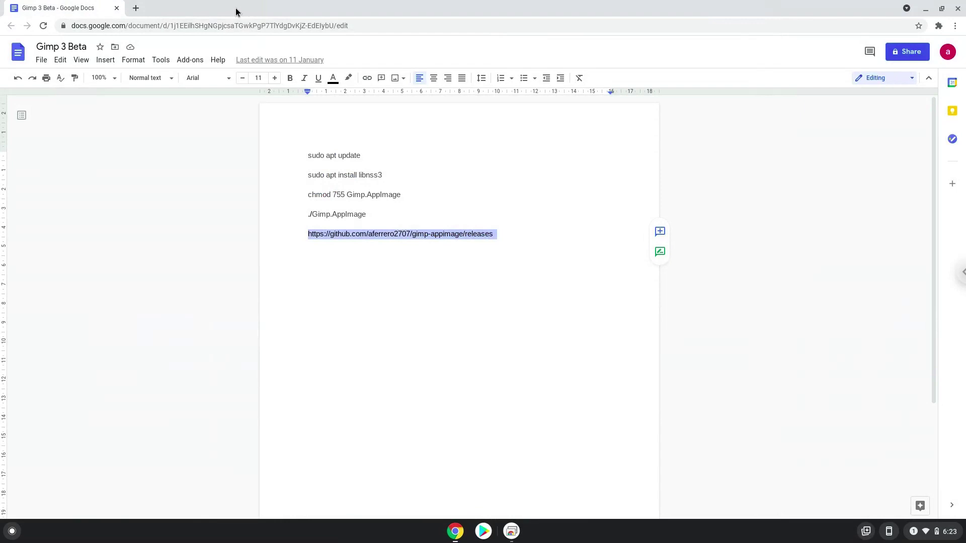
{"action": "triple_click", "coordinate": [315, 157]}
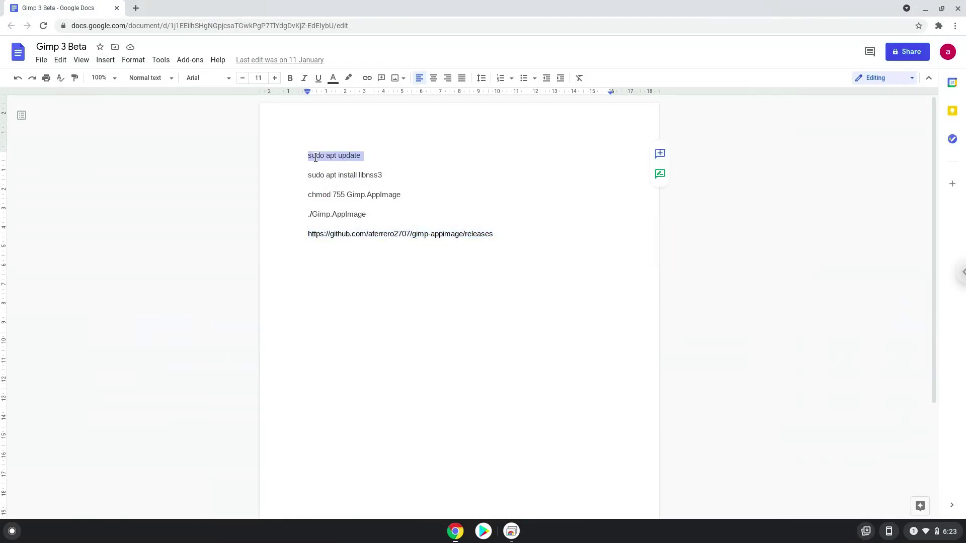
{"action": "right_click", "coordinate": [315, 158]}
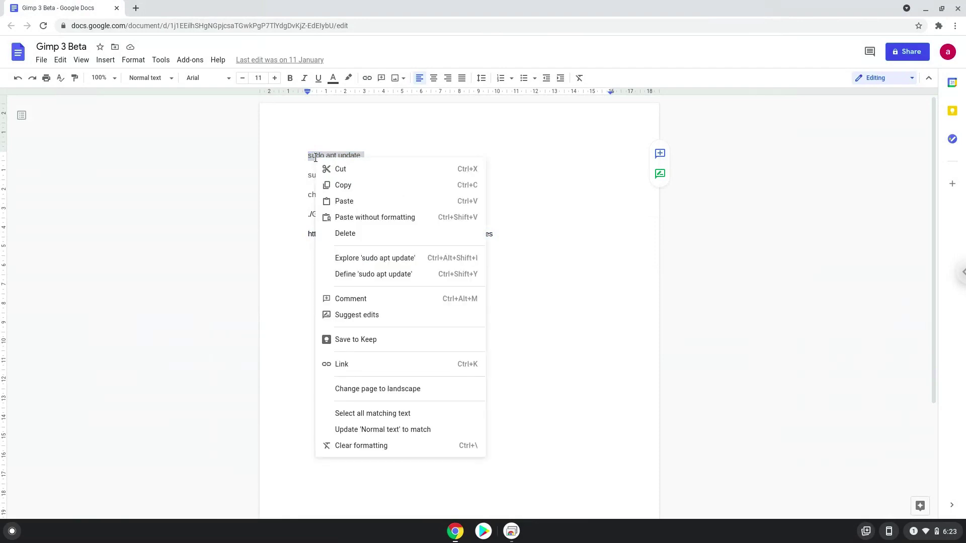
{"action": "left_click", "coordinate": [347, 187]}
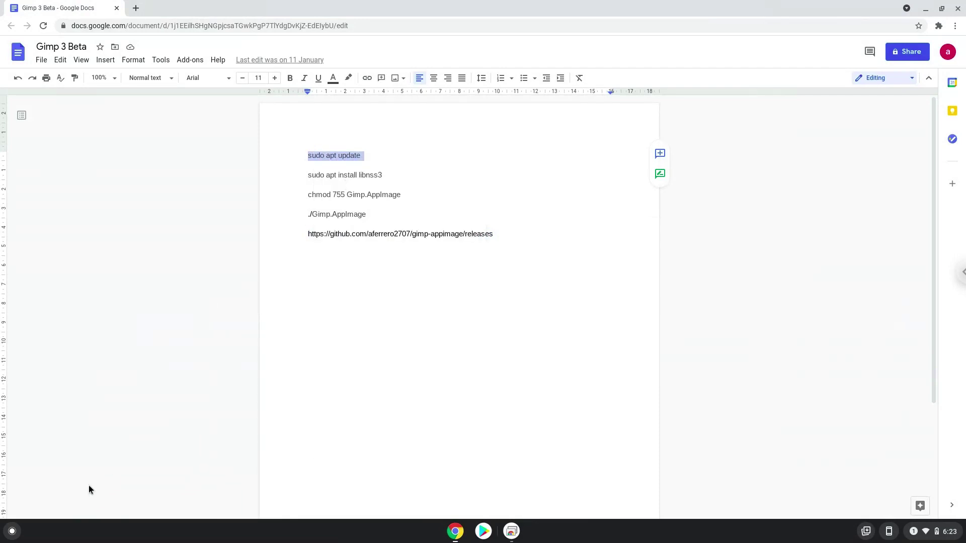
Step: Open Terminal from a launcher search for 'ter' and run sudo apt update
{"action": "left_click", "coordinate": [12, 531]}
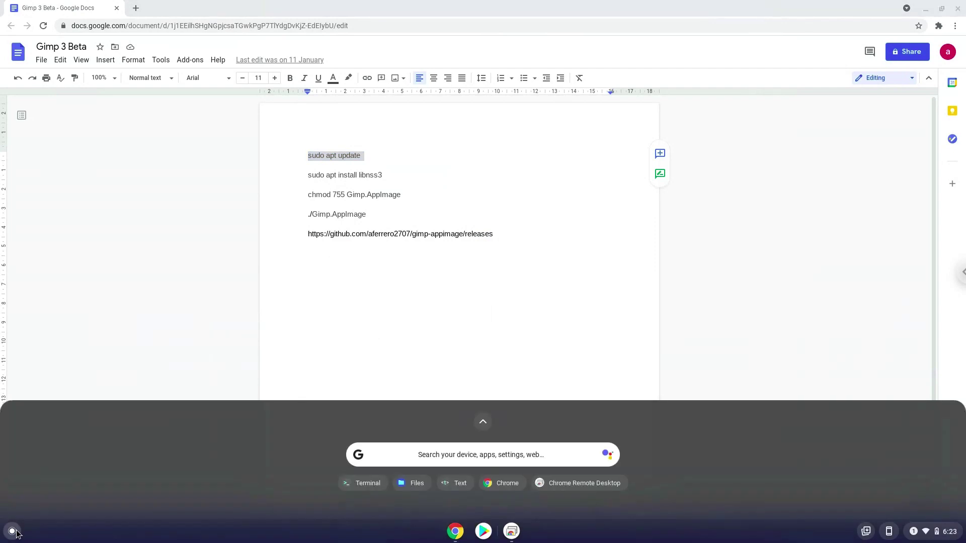
{"action": "type", "text": "ter"}
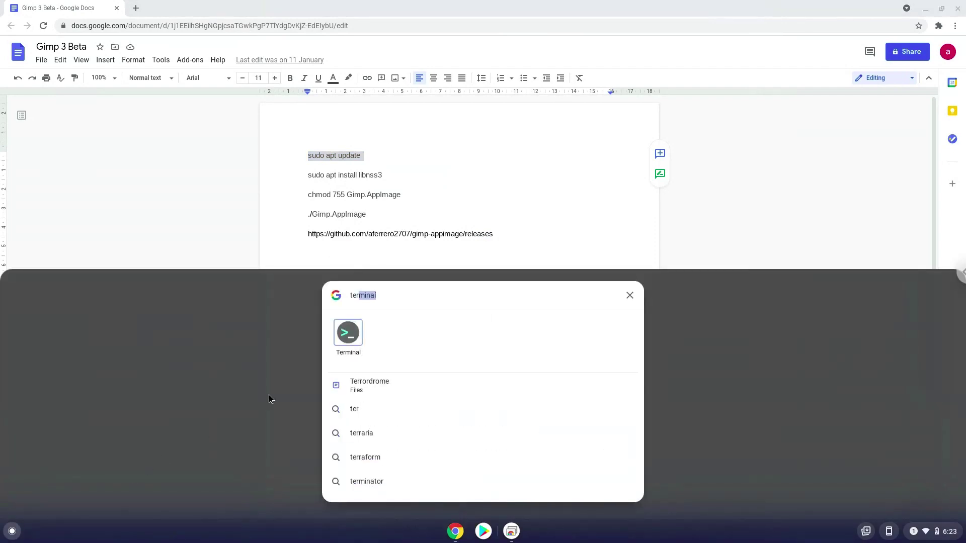
{"action": "left_click", "coordinate": [334, 340]}
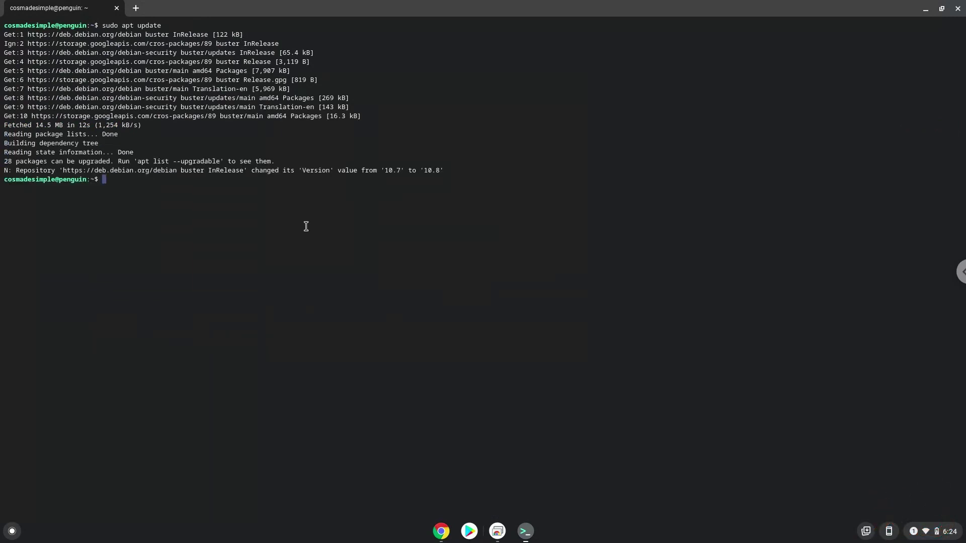
Step: Copy 'sudo apt install libnss3' from the notes, run it in Terminal, and confirm the install
{"action": "left_click", "coordinate": [441, 532]}
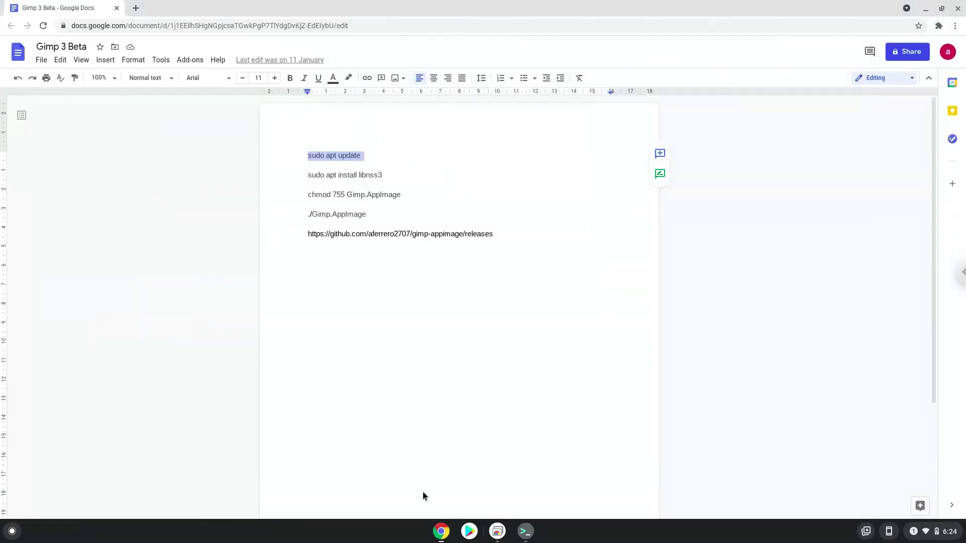
{"action": "triple_click", "coordinate": [344, 174]}
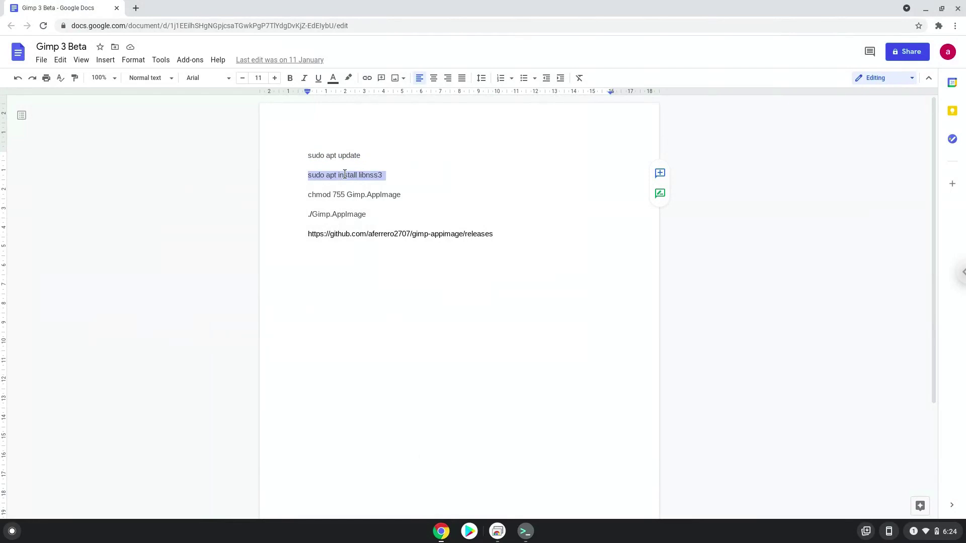
{"action": "right_click", "coordinate": [345, 175]}
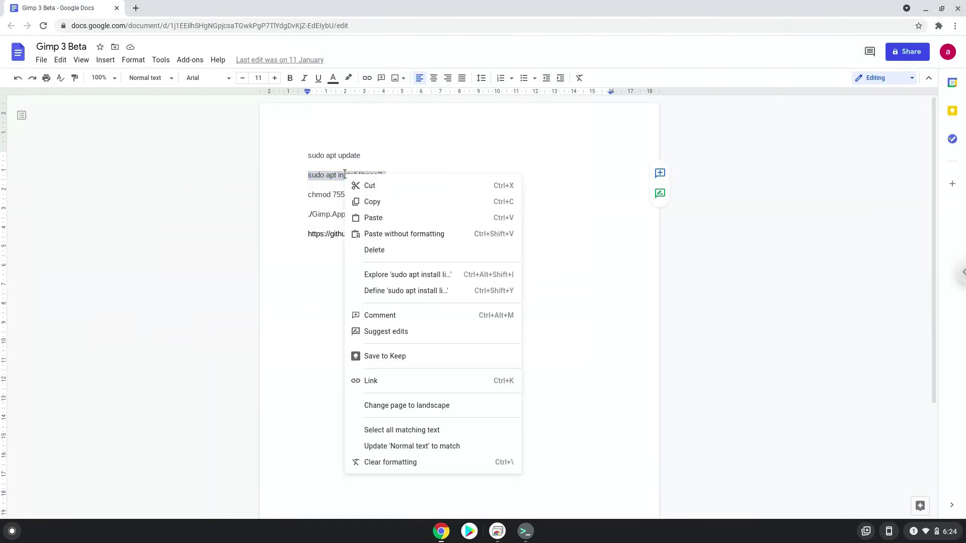
{"action": "left_click", "coordinate": [375, 203]}
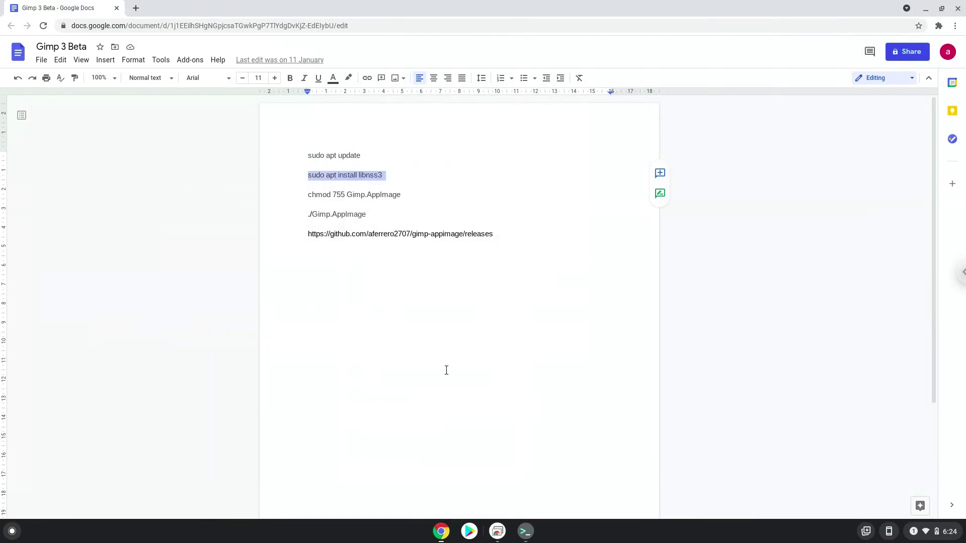
{"action": "left_click", "coordinate": [526, 532]}
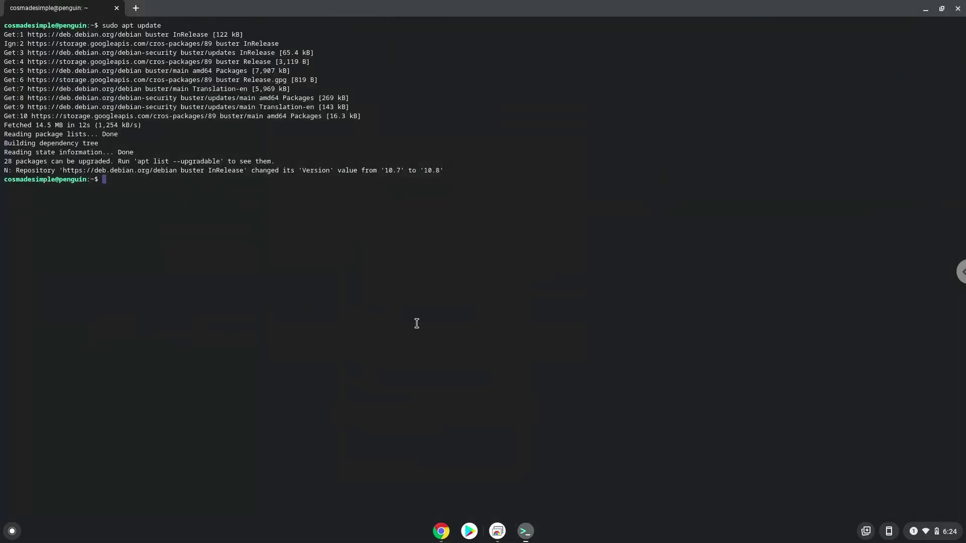
{"action": "key", "text": "ctrl+shift+v"}
{"action": "key", "text": "Return"}
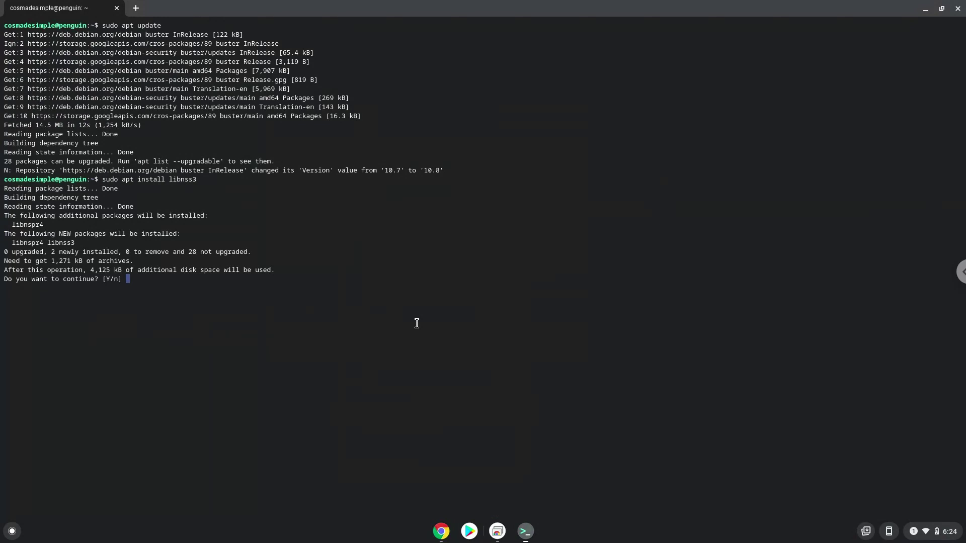
{"action": "key", "text": "Return"}
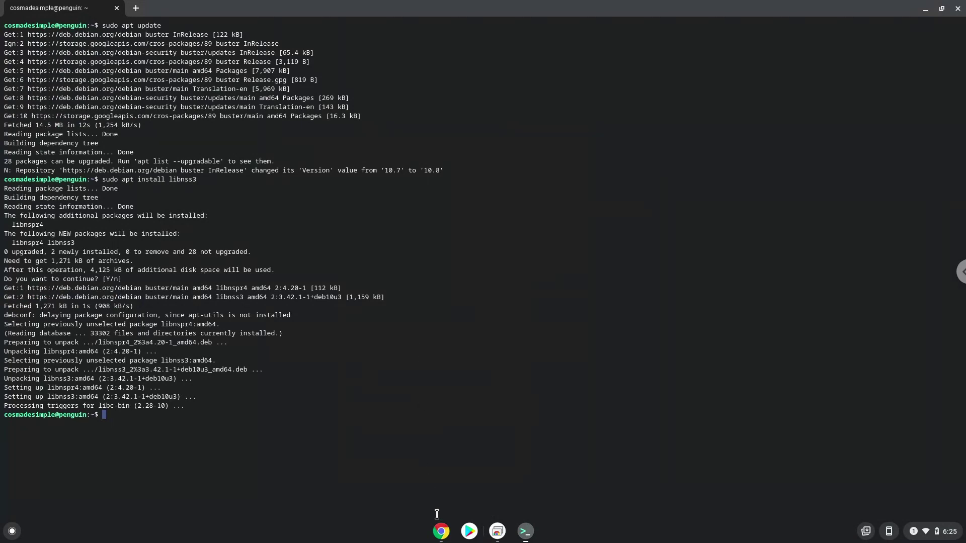
Step: Copy 'chmod 755 Gimp.AppImage' from the notes and run it in Terminal
{"action": "left_click", "coordinate": [440, 532]}
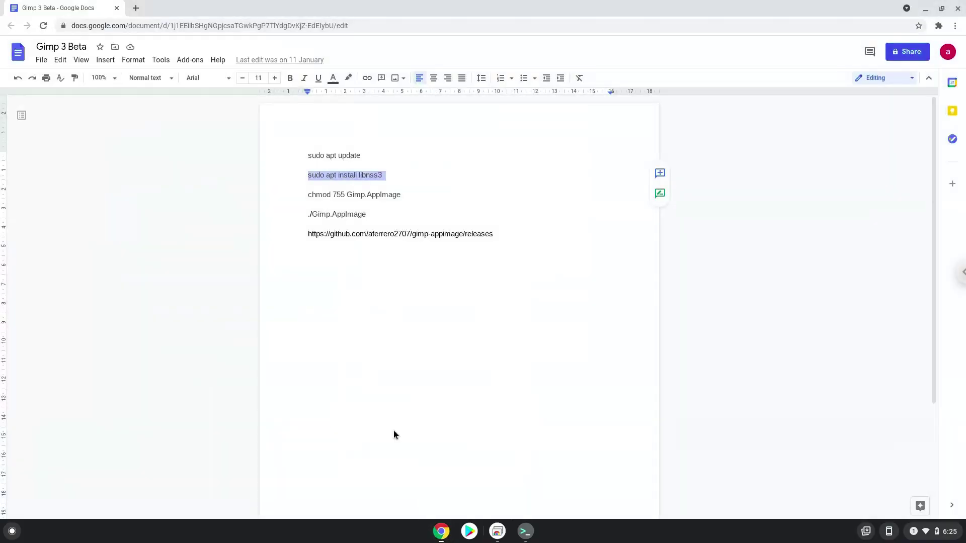
{"action": "triple_click", "coordinate": [316, 195]}
{"action": "right_click", "coordinate": [316, 194]}
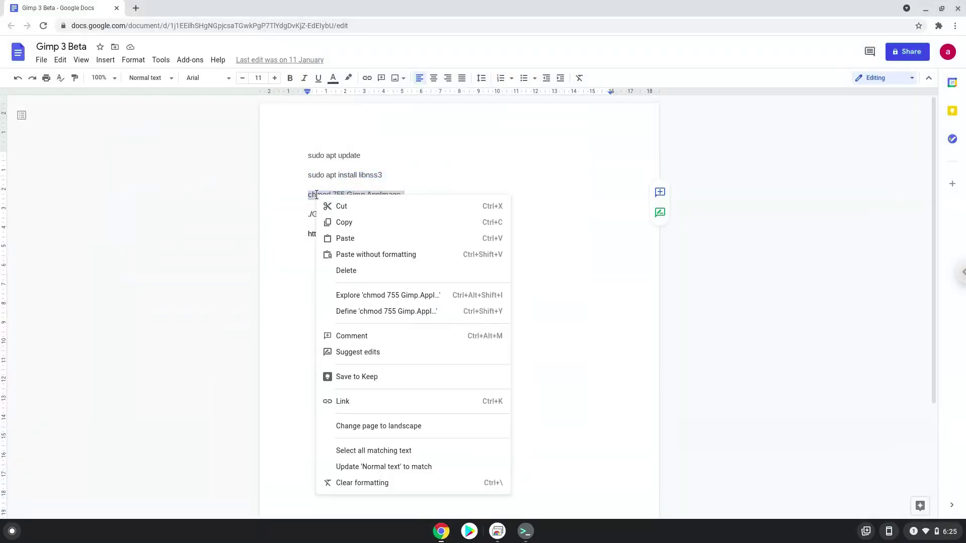
{"action": "left_click", "coordinate": [349, 226]}
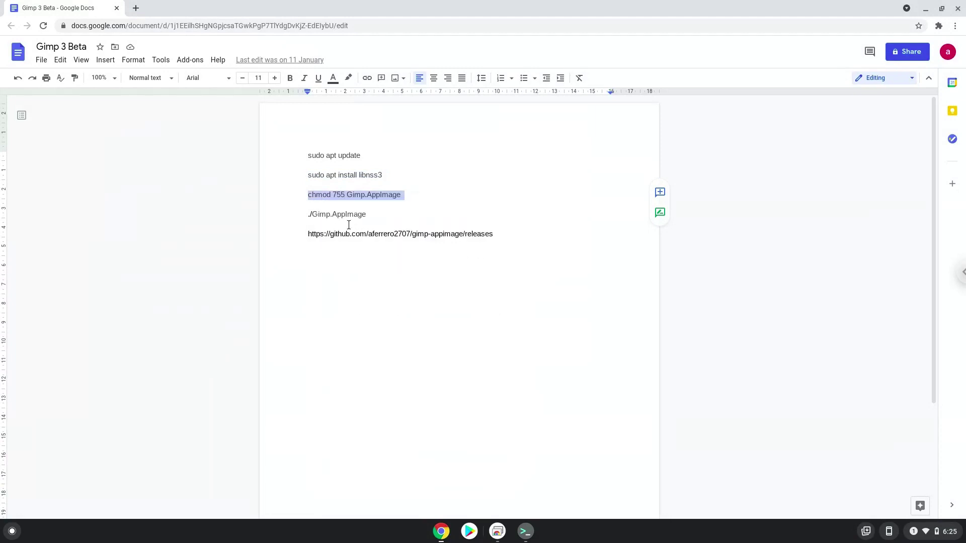
{"action": "left_click", "coordinate": [525, 534]}
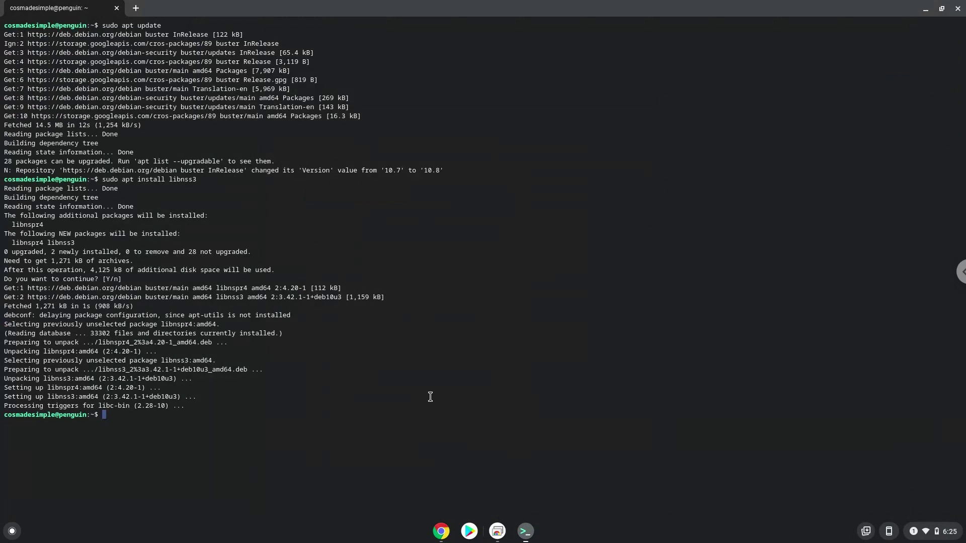
{"action": "key", "text": "ctrl+shift+v"}
{"action": "key", "text": "Return"}
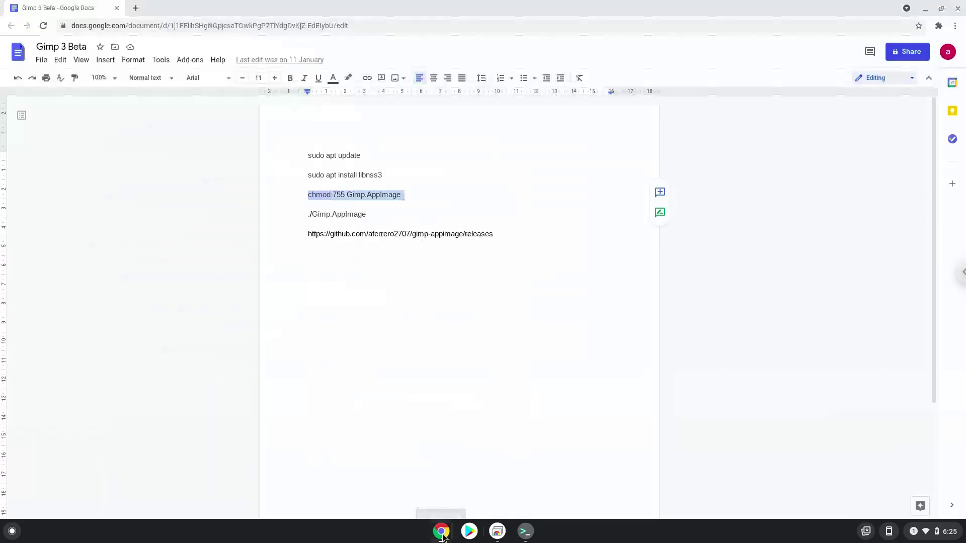
Step: Copy './Gimp.AppImage' from the notes and run it in Terminal to launch GIMP
{"action": "left_click", "coordinate": [441, 532]}
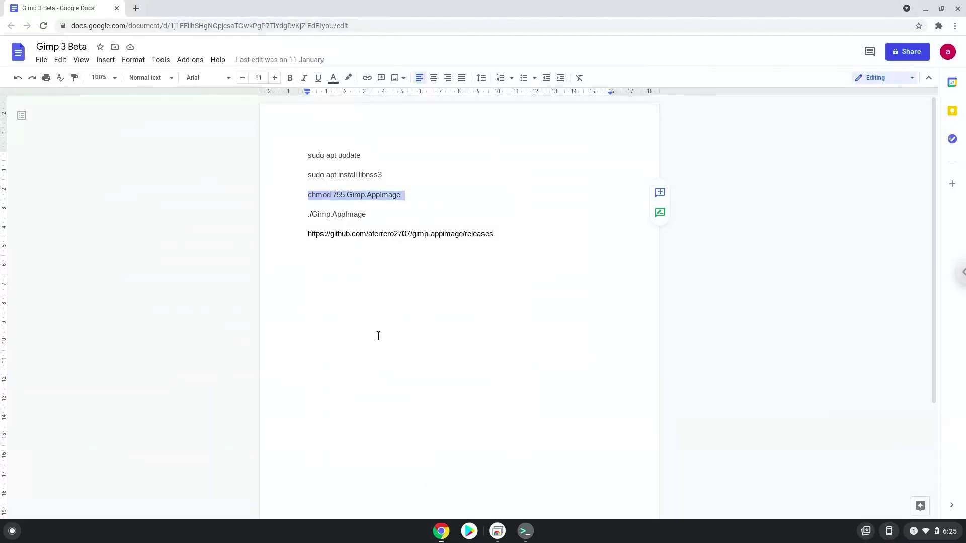
{"action": "triple_click", "coordinate": [336, 214]}
{"action": "right_click", "coordinate": [336, 214]}
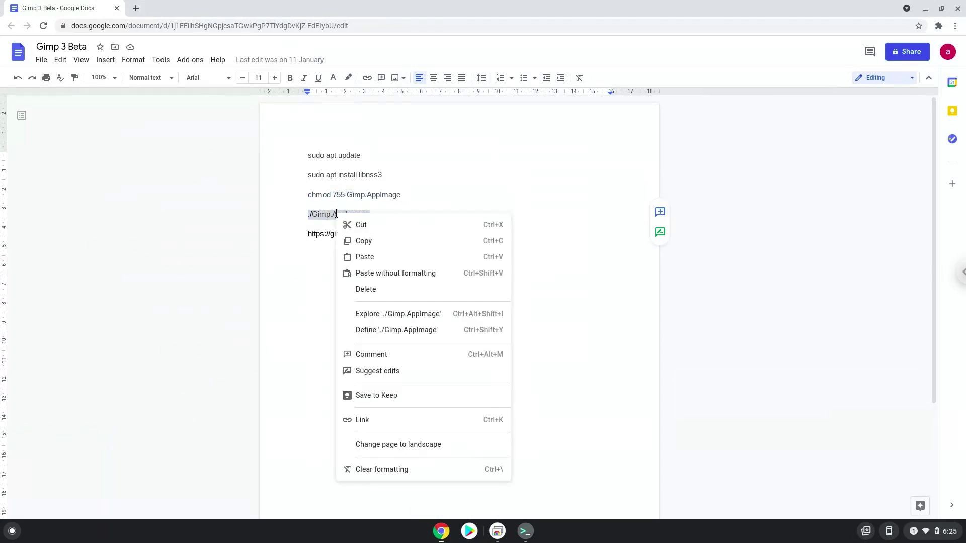
{"action": "left_click", "coordinate": [367, 241]}
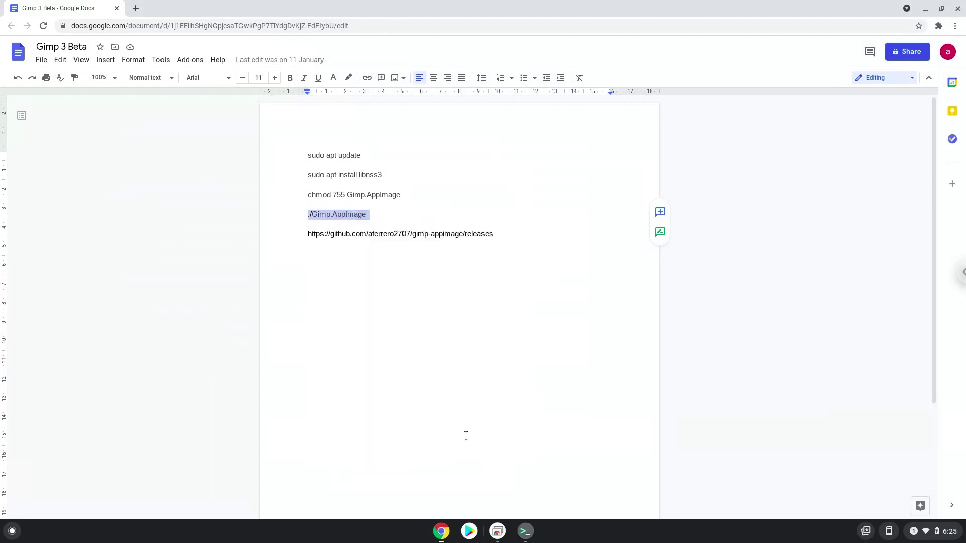
{"action": "left_click", "coordinate": [534, 535]}
{"action": "key", "text": "ctrl+shift+v"}
{"action": "key", "text": "Return"}
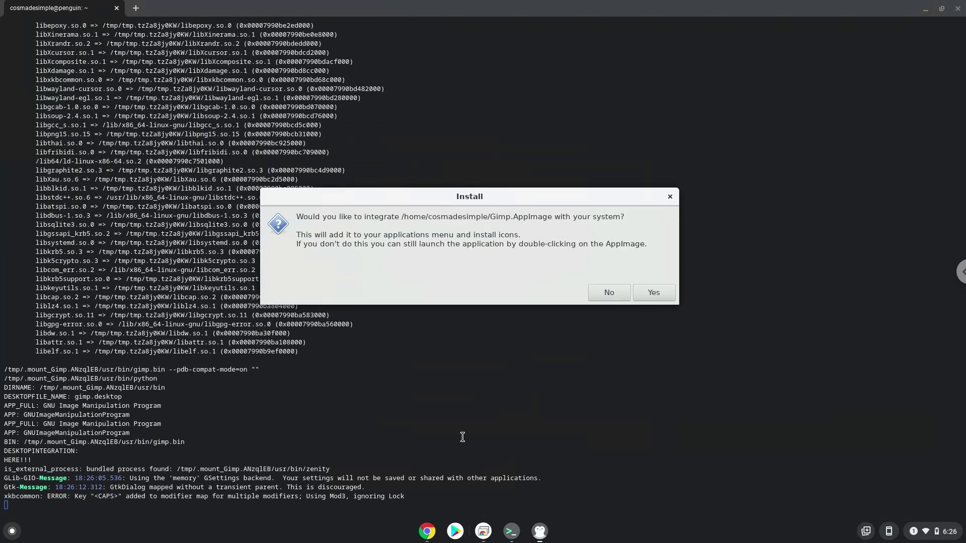
Step: Accept GIMP's system integration prompt and maximize the GIMP 2.99 window to full screen
{"action": "left_click", "coordinate": [656, 292]}
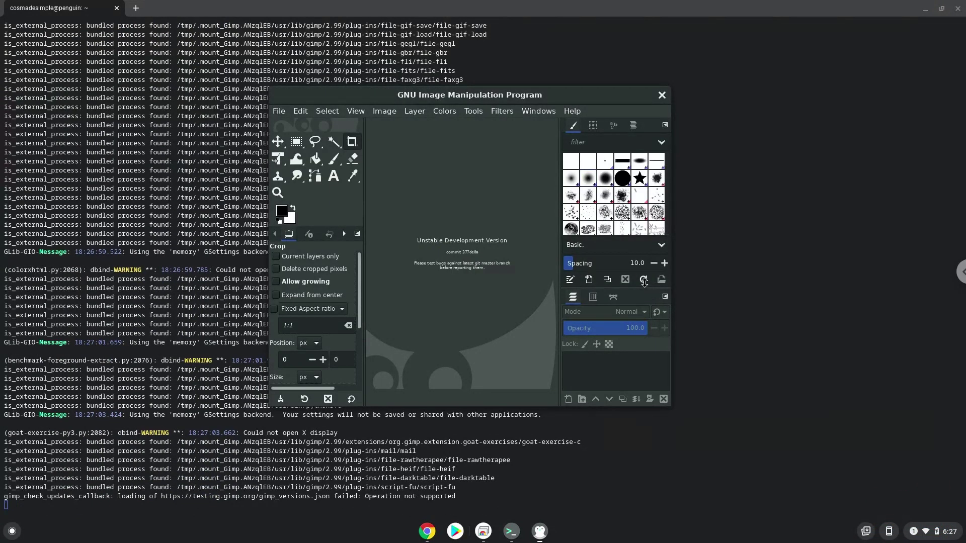
{"action": "double_click", "coordinate": [545, 95]}
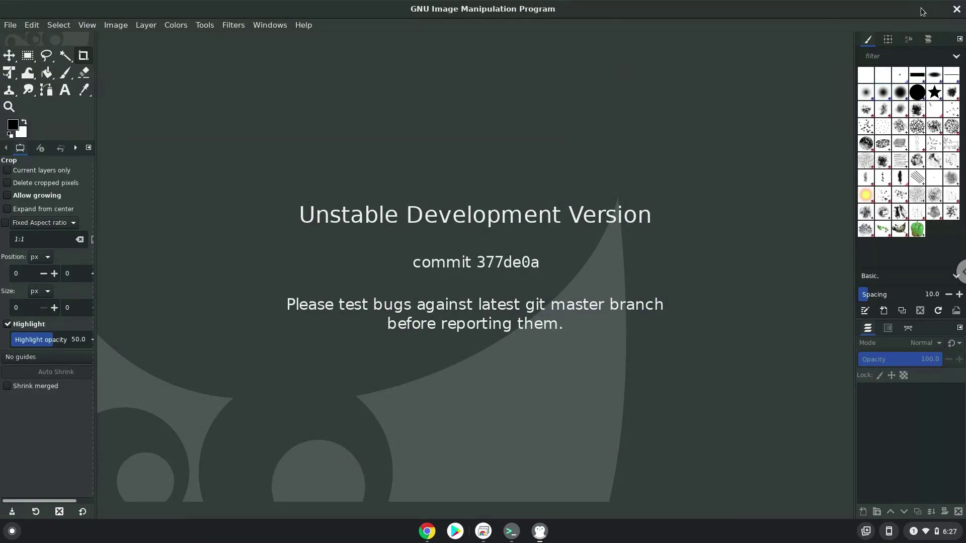
Step: Close GIMP and the Terminal, confirming Leave for the terminal
{"action": "left_click", "coordinate": [956, 9]}
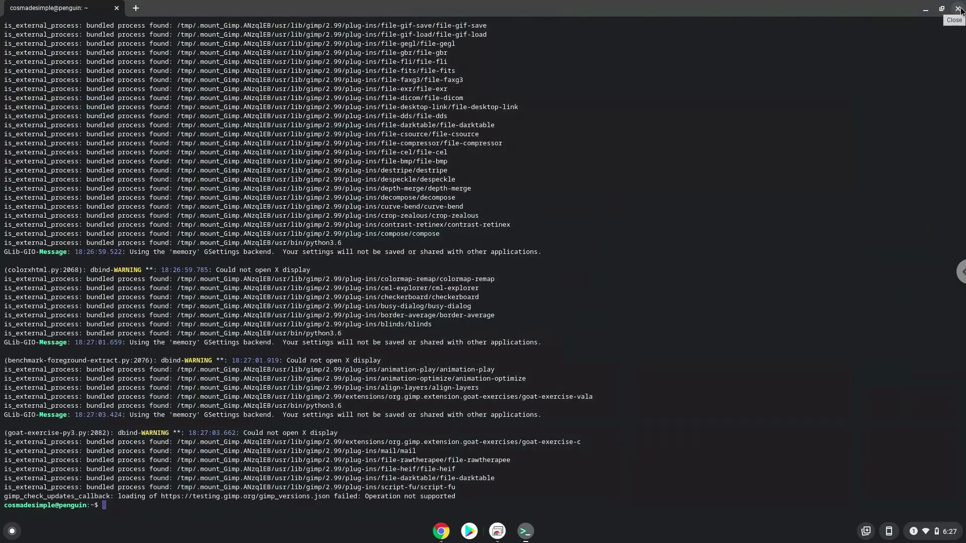
{"action": "left_click", "coordinate": [958, 9]}
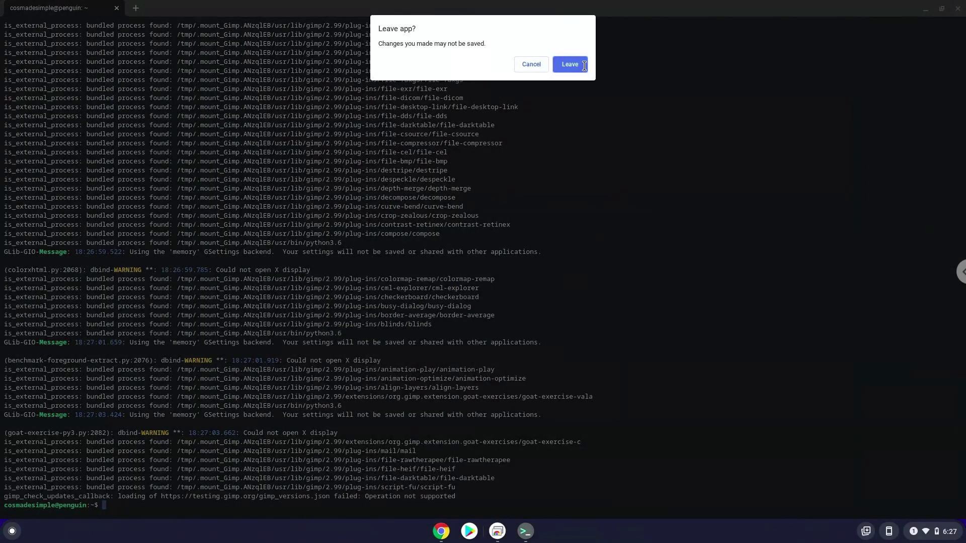
{"action": "left_click", "coordinate": [570, 63]}
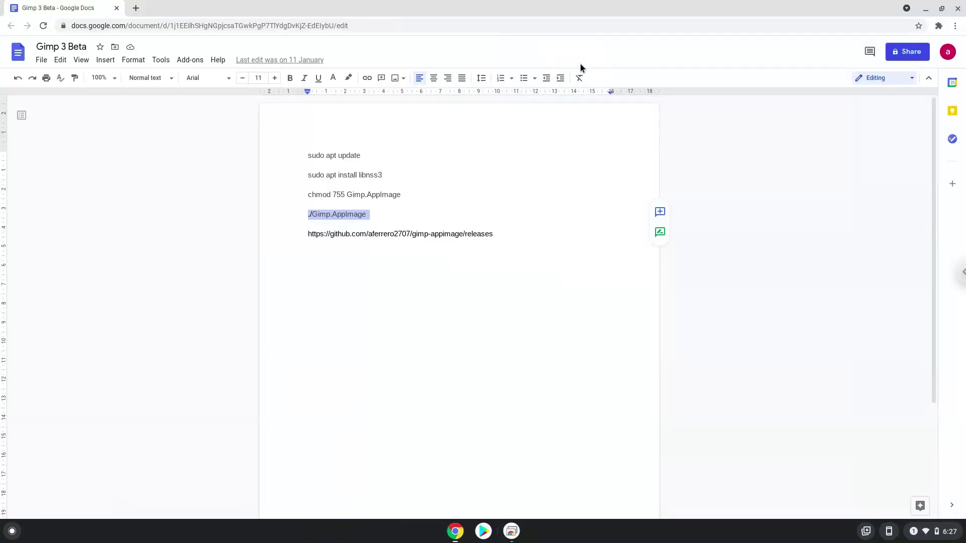
Step: Relaunch GNU Image Manipulation Program from the launcher's Linux apps folder on page 2
{"action": "left_click", "coordinate": [12, 532]}
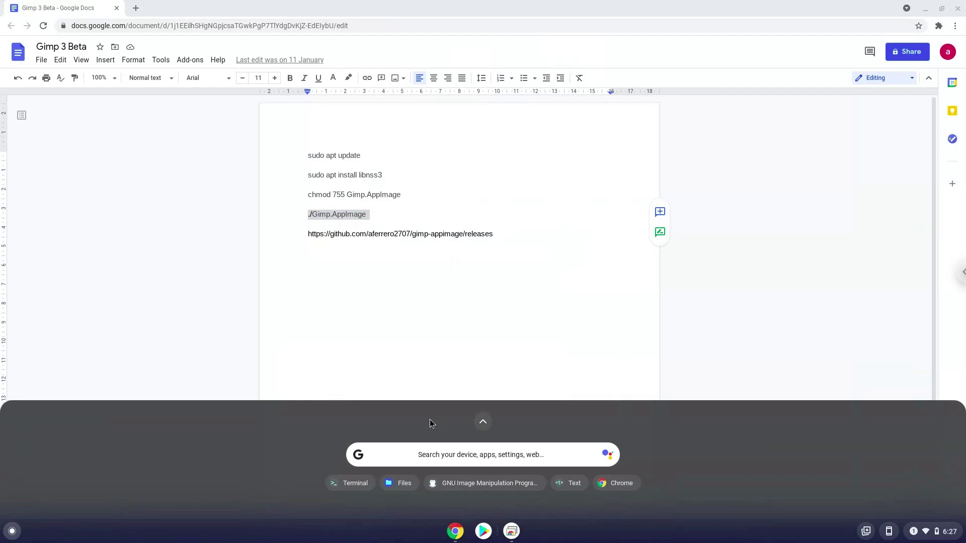
{"action": "left_click", "coordinate": [478, 416]}
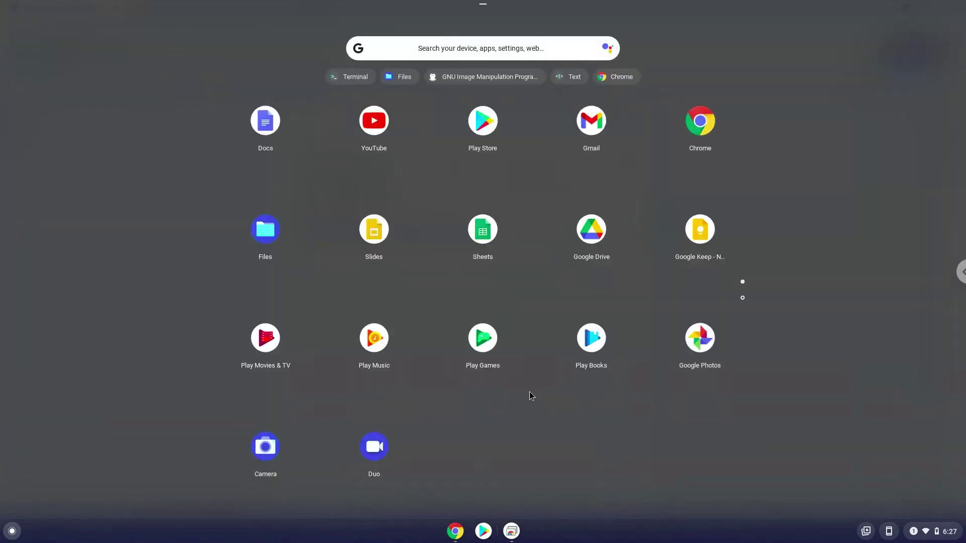
{"action": "left_click", "coordinate": [742, 299]}
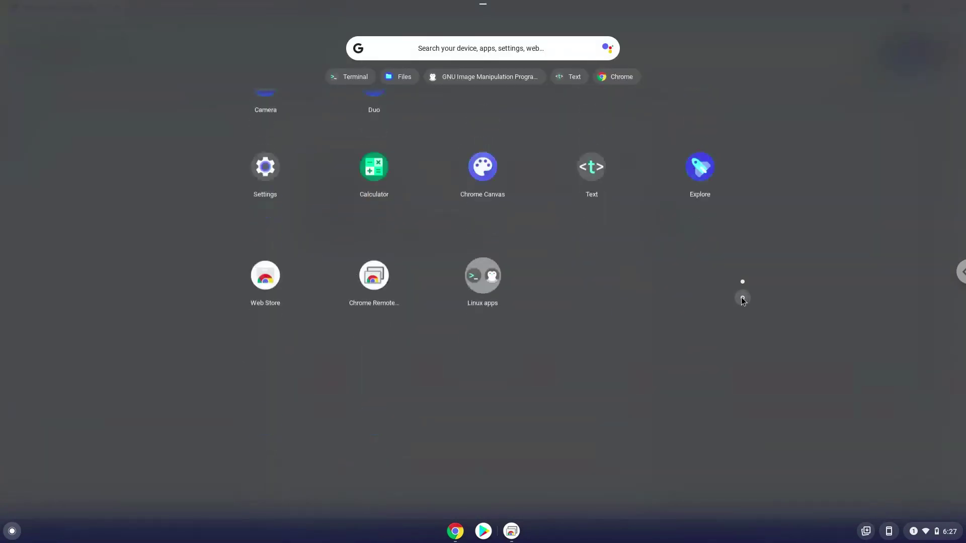
{"action": "left_click", "coordinate": [478, 242]}
{"action": "left_click", "coordinate": [517, 207]}
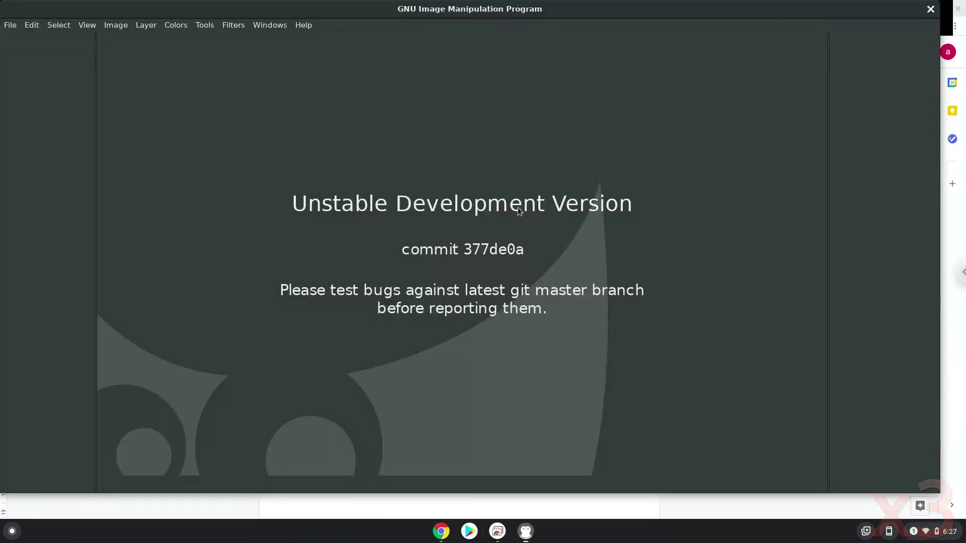
Step: Show Help > About to confirm GIMP version 2.99.3, commit 377de0a
{"action": "left_click", "coordinate": [304, 25]}
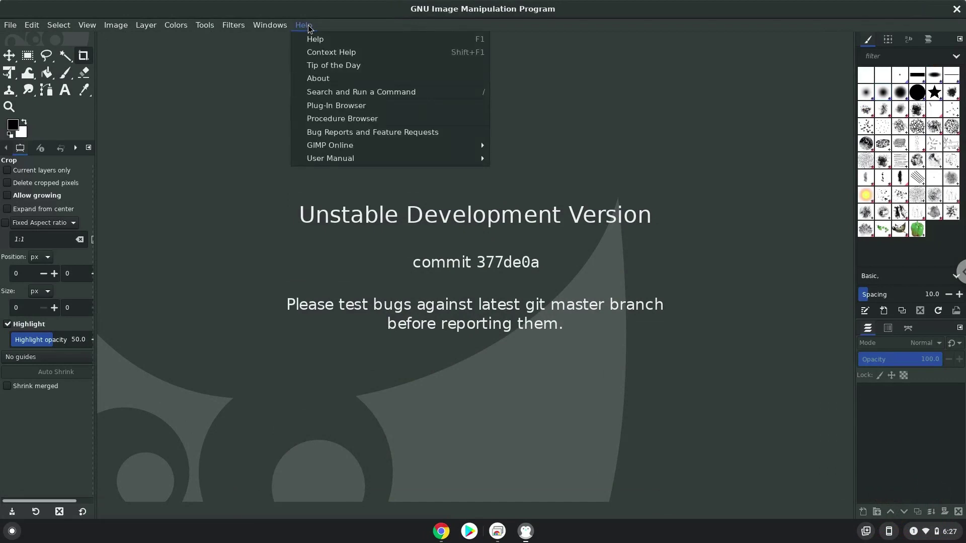
{"action": "left_click", "coordinate": [316, 79]}
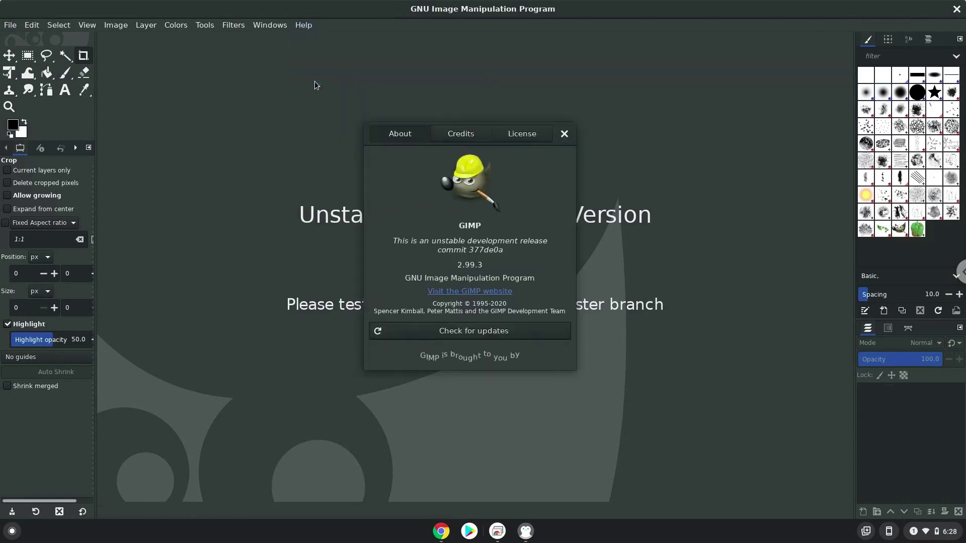